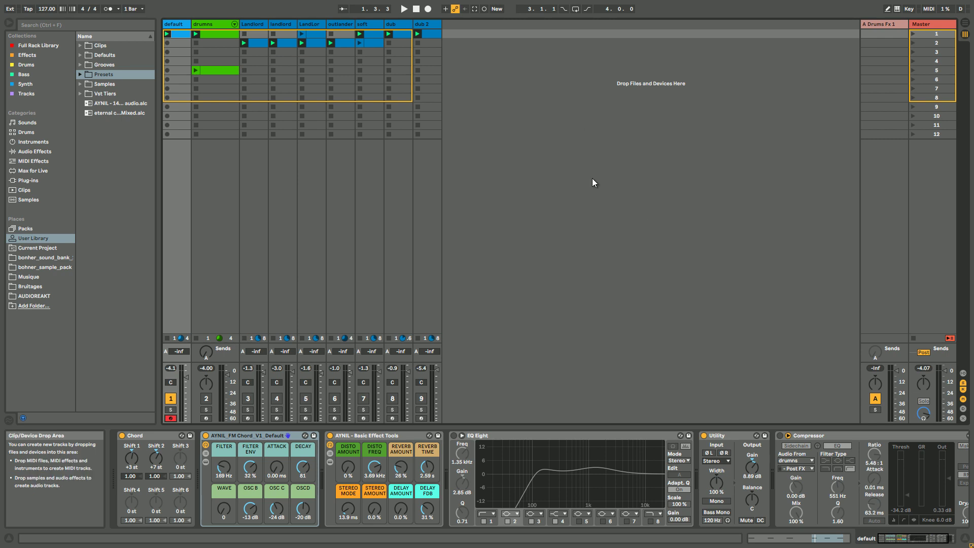
# Start playback and solo track 3, then track 4, turning track 2 on and track 1 off
pyautogui.click(248, 410)
pyautogui.press('space')
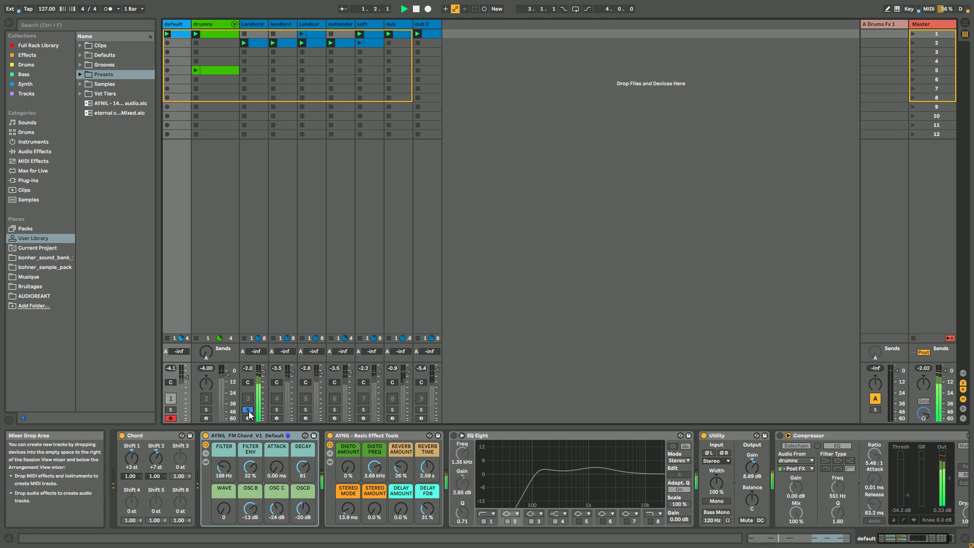
pyautogui.click(276, 412)
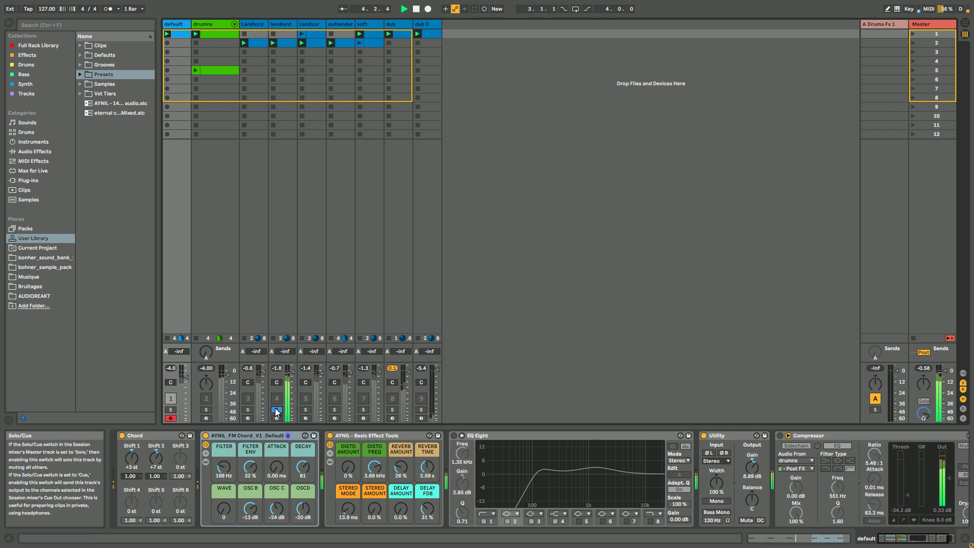
pyautogui.click(202, 399)
pyautogui.click(177, 401)
pyautogui.click(278, 409)
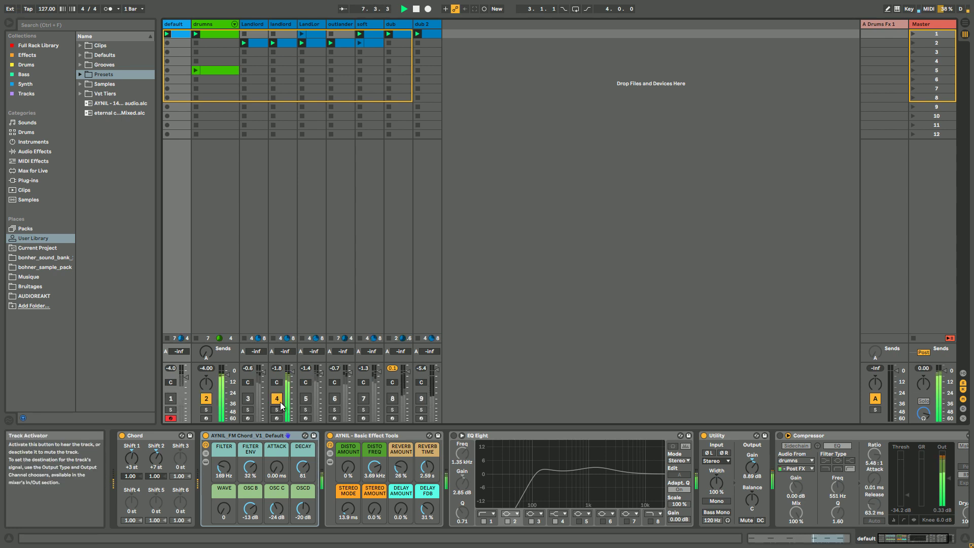
# Audition tracks 5 and 6 alone, soloing and unsoloing each in turn
pyautogui.click(307, 409)
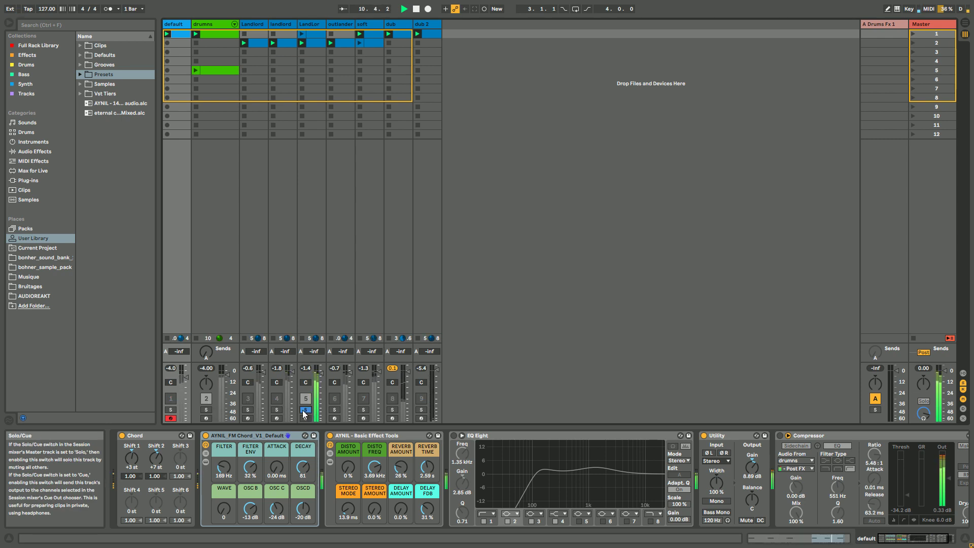
pyautogui.click(305, 409)
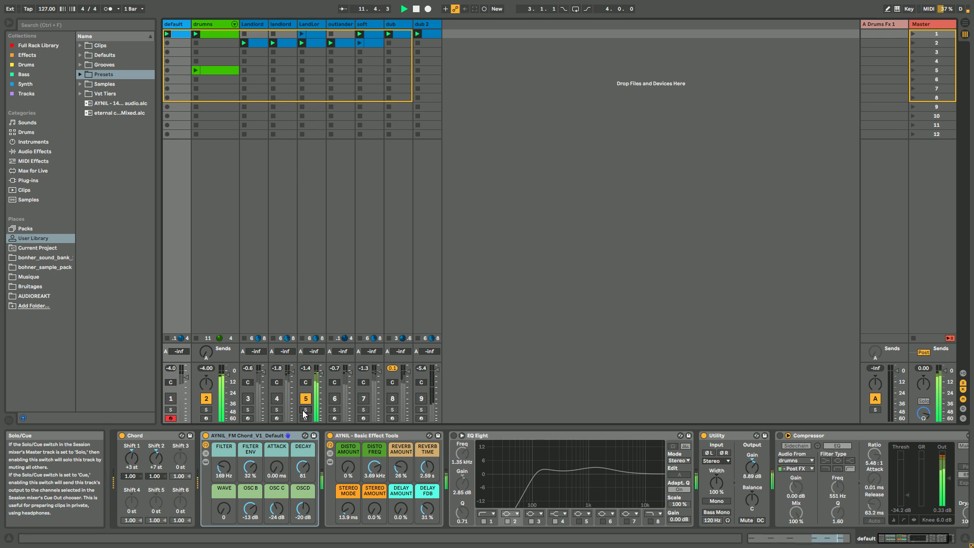
pyautogui.click(333, 411)
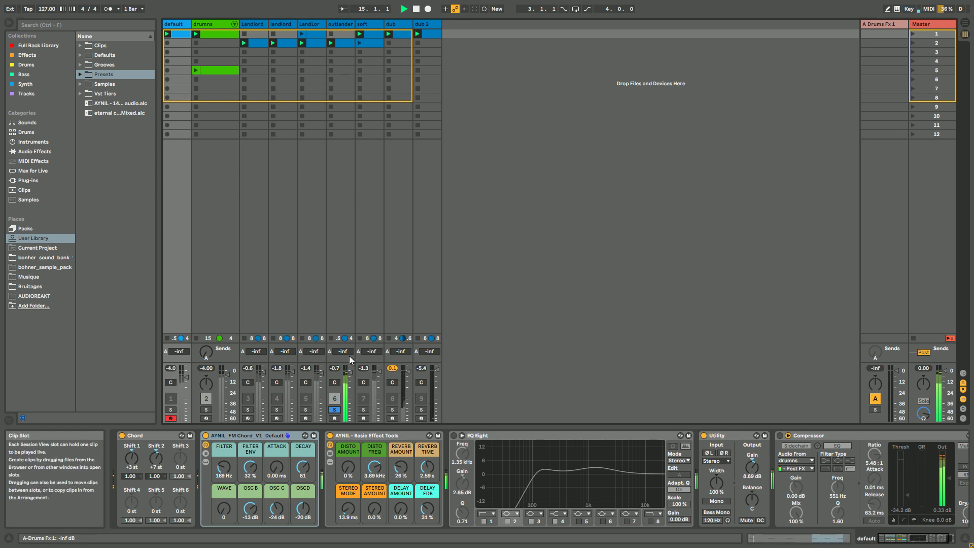
pyautogui.click(335, 411)
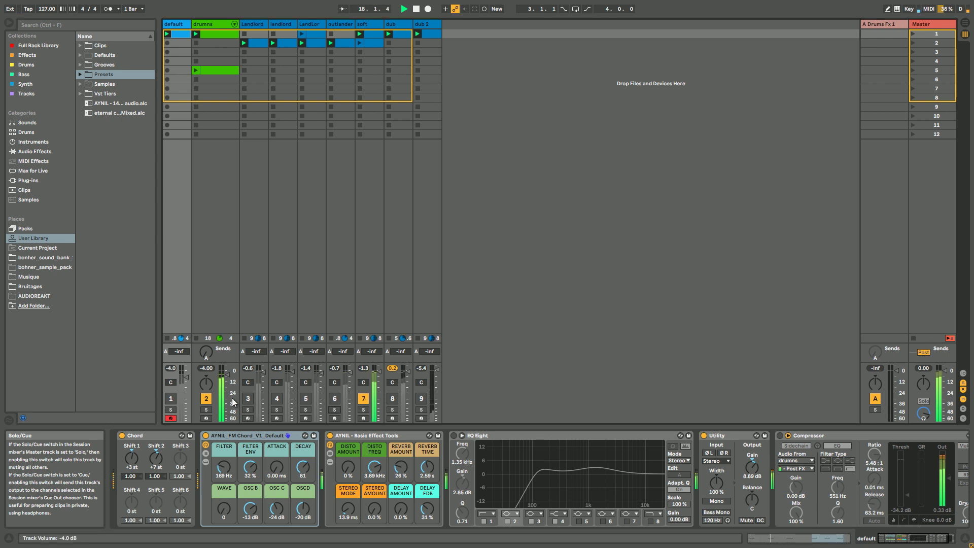
# Show the soft track's chord rack, launch the dub track's first clip and solo dub
pyautogui.click(367, 25)
pyautogui.click(386, 34)
pyautogui.click(392, 410)
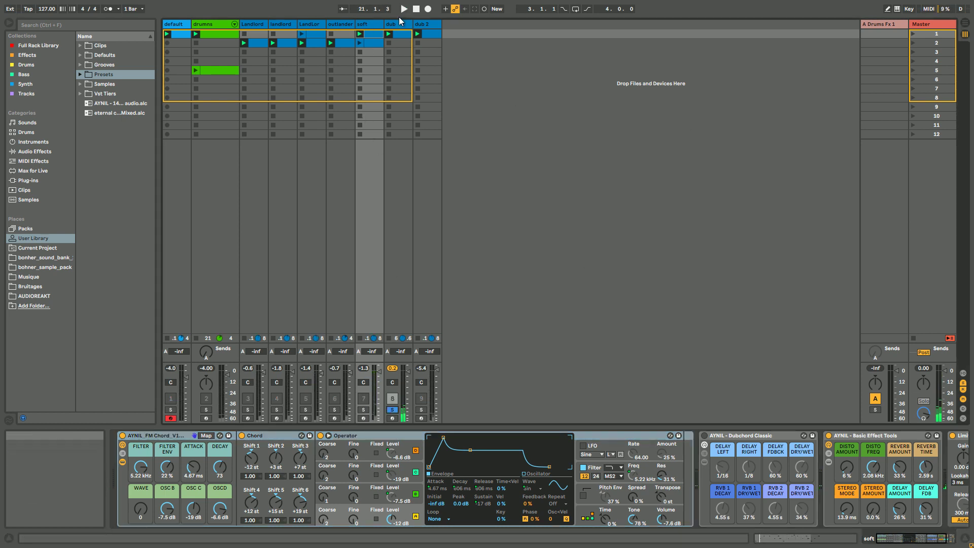
# Inspect the dub track's device chain, unsolo it, and bring up the default track's devices
pyautogui.click(396, 26)
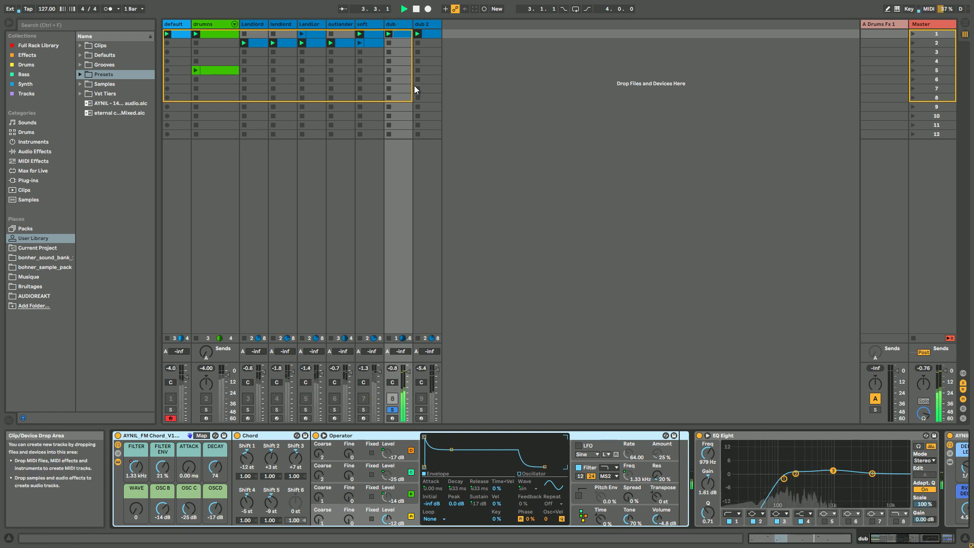
pyautogui.click(394, 410)
pyautogui.click(181, 26)
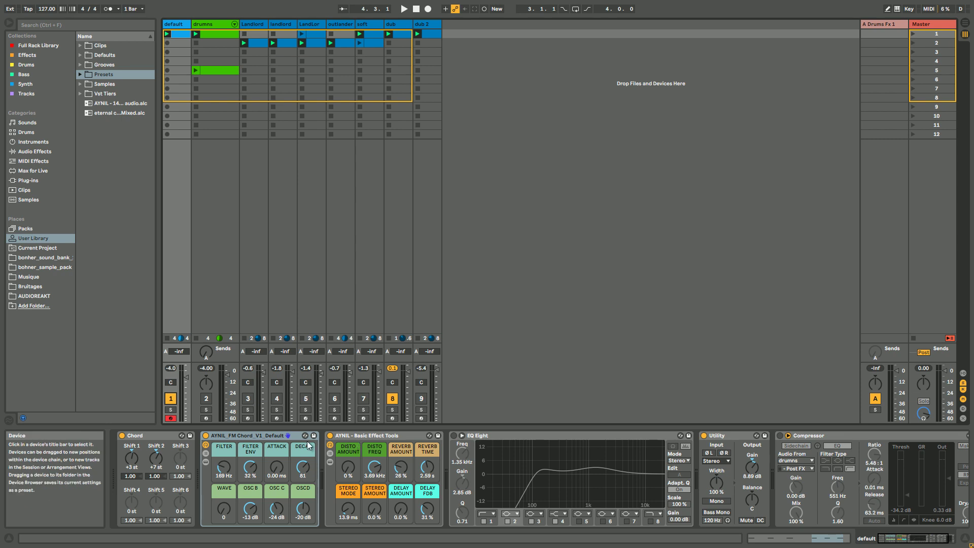
pyautogui.click(331, 436)
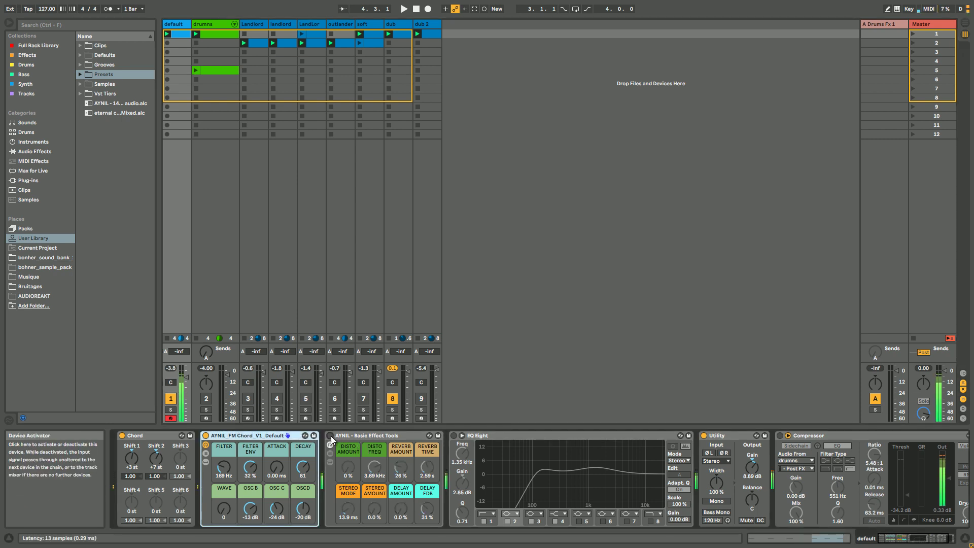
pyautogui.click(330, 435)
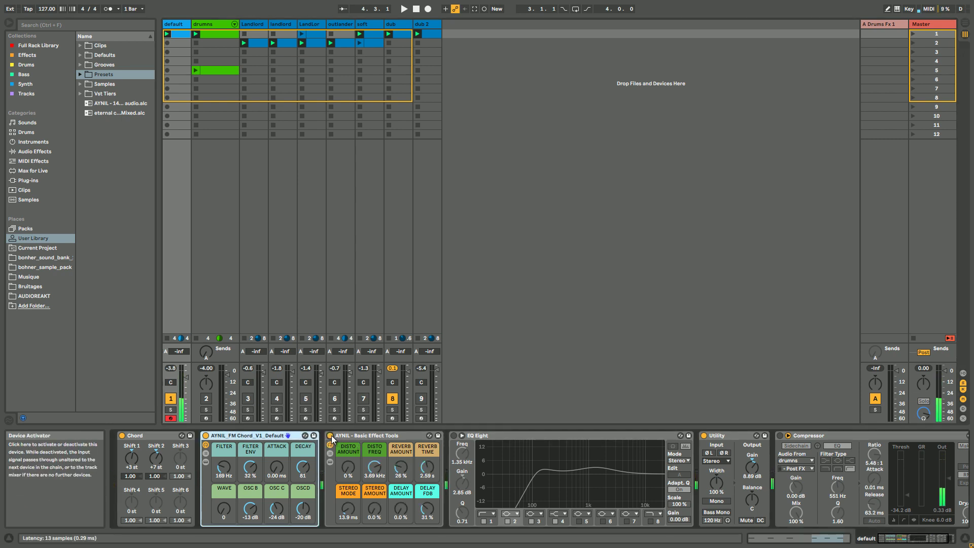
pyautogui.click(135, 438)
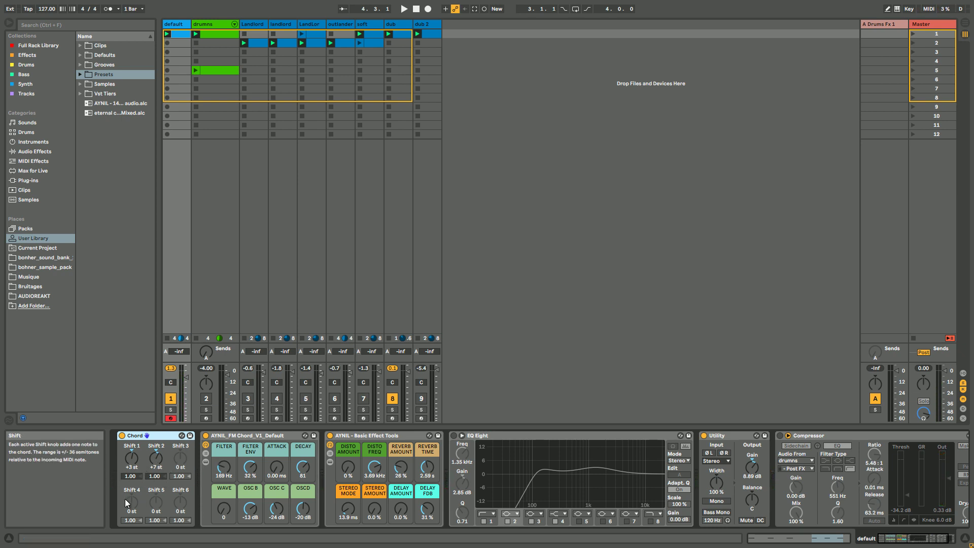
# Raise the Chord device's Shift 4, 5 and 6 to +12, +15 and +19 st
pyautogui.scroll(1, 133, 512)
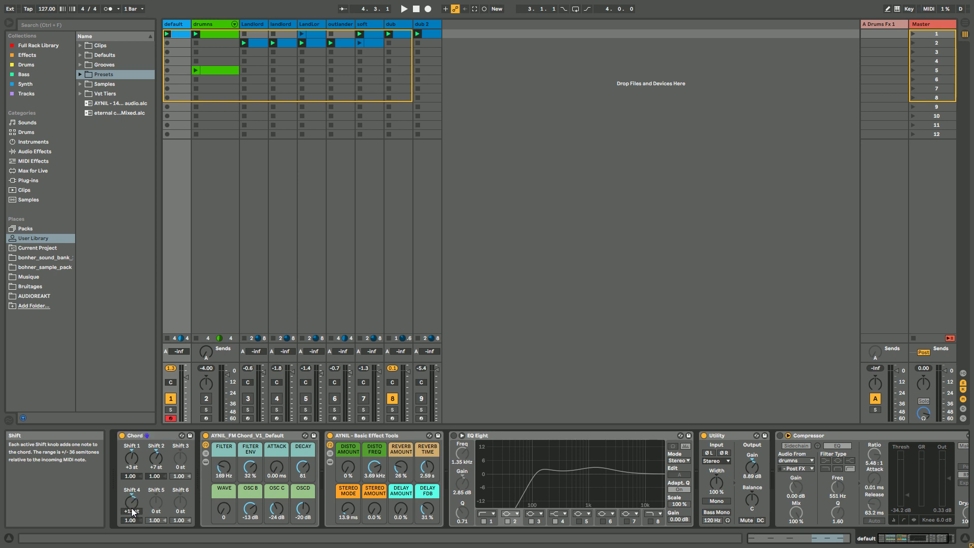
pyautogui.scroll(11, 132, 508)
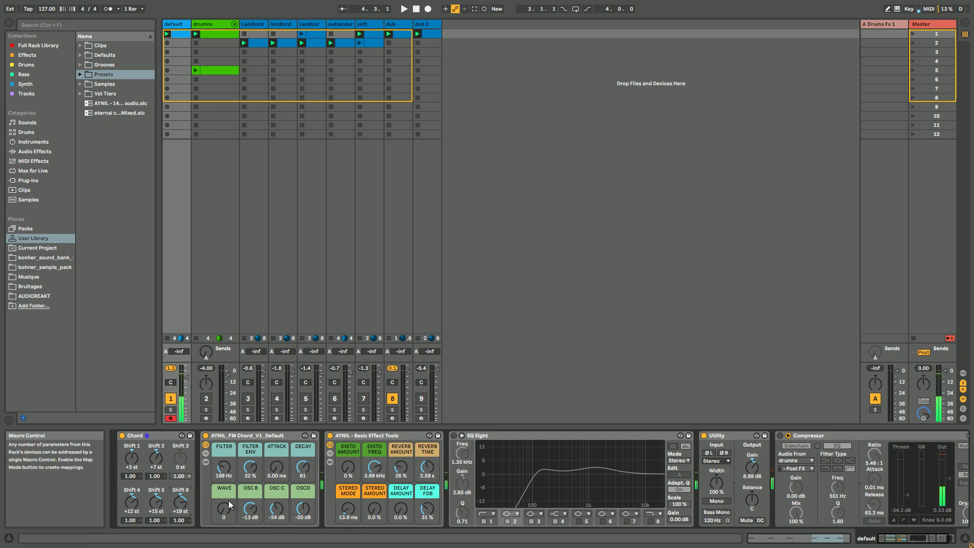
# Set the rack's Operator to 8 voices in its global settings, then hide the inner devices
pyautogui.click(207, 462)
pyautogui.click(580, 524)
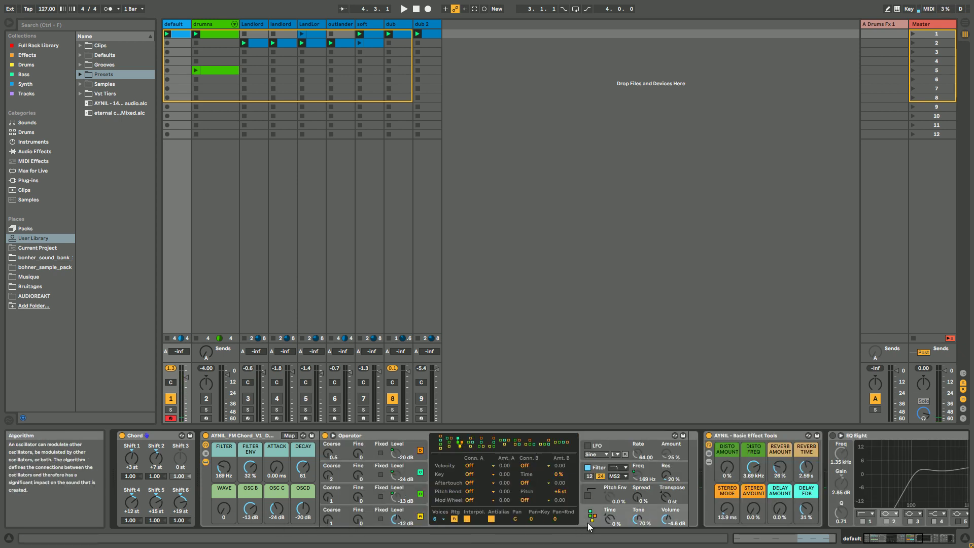
pyautogui.click(440, 519)
pyautogui.click(438, 477)
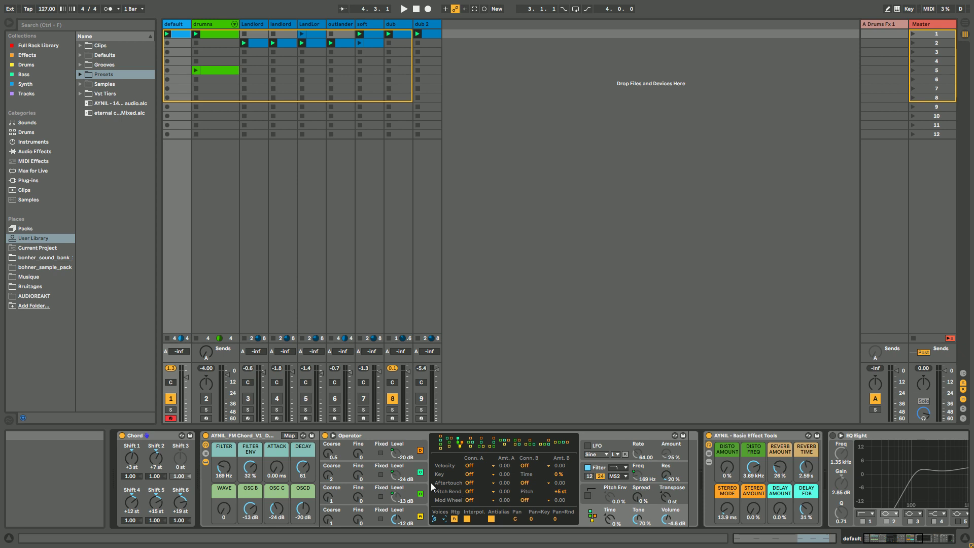
pyautogui.click(207, 462)
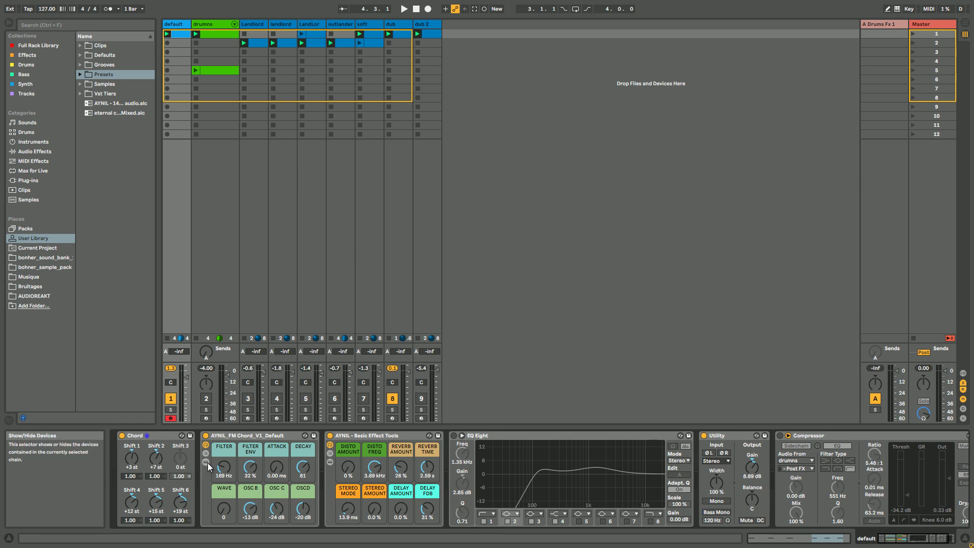
# Reveal the Operator device inside the AYNIL_FM Chord rack
pyautogui.click(206, 462)
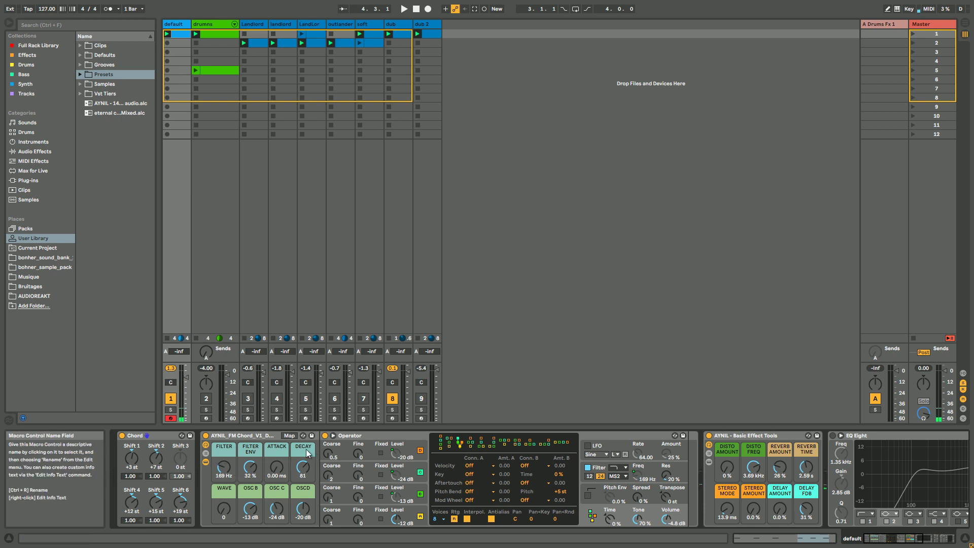
# Select the FM chord rack, then browse Operator's filter envelope and oscillator A and B envelopes
pyautogui.click(258, 449)
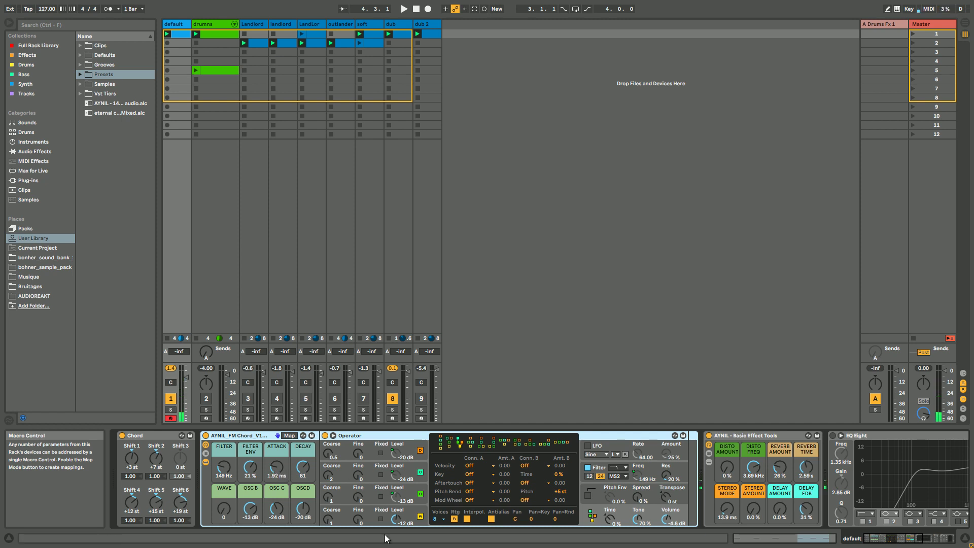
pyautogui.click(605, 468)
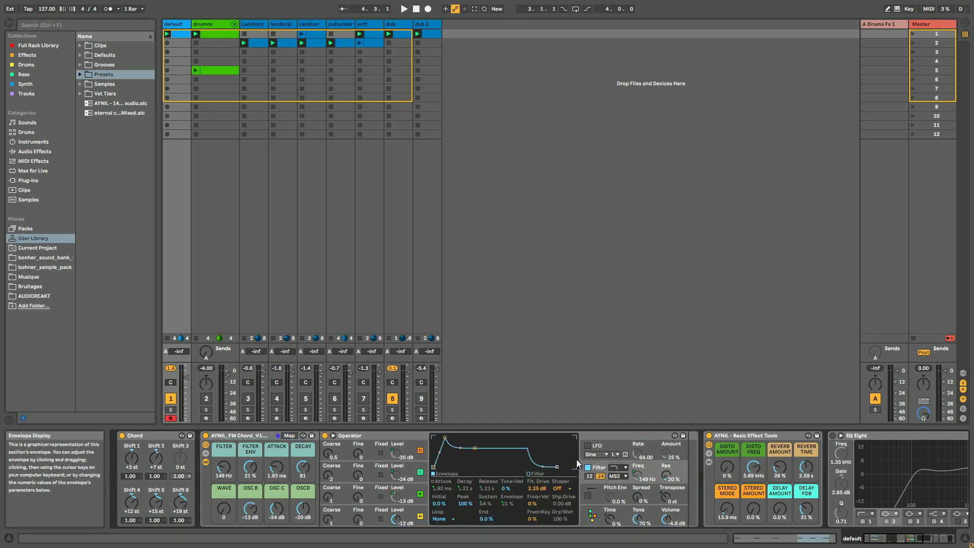
pyautogui.click(367, 522)
pyautogui.click(367, 499)
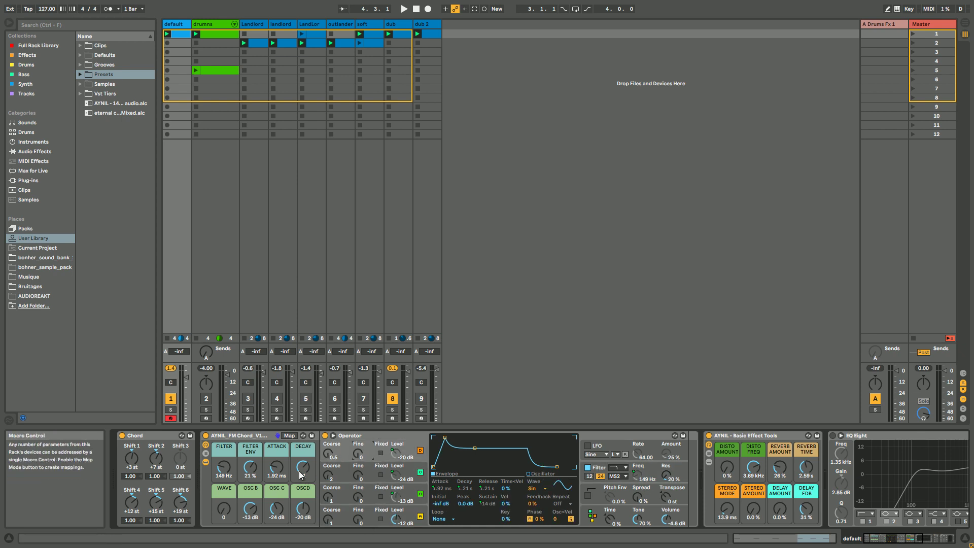
pyautogui.click(465, 489)
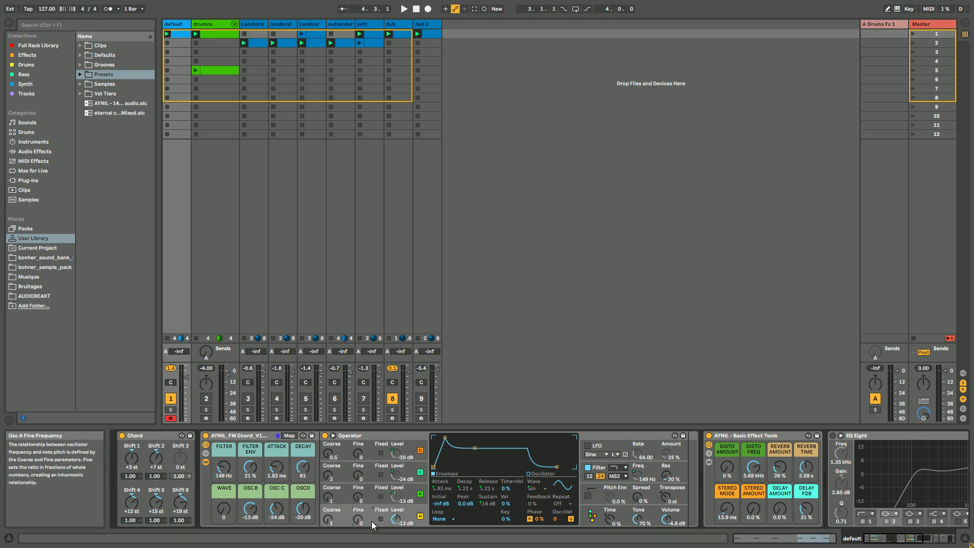
pyautogui.click(597, 468)
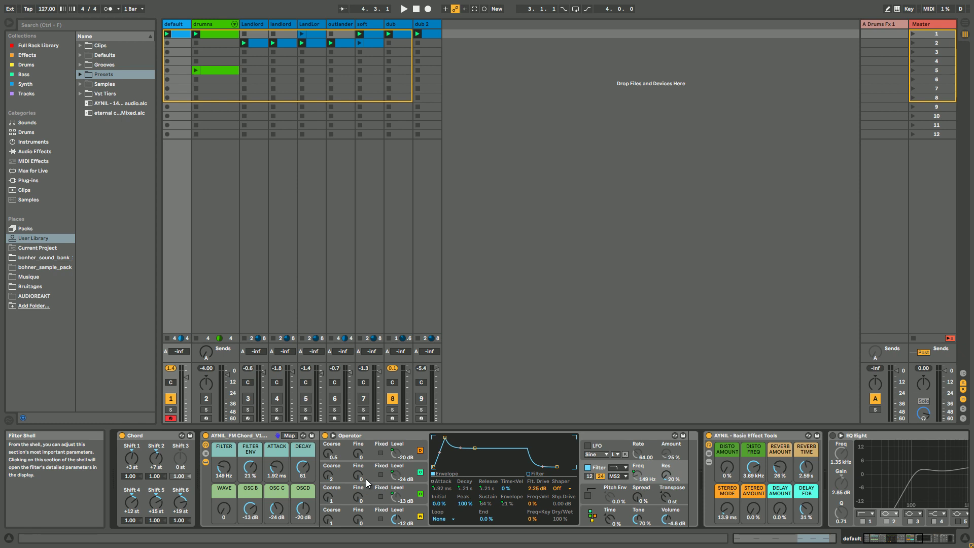
pyautogui.click(346, 519)
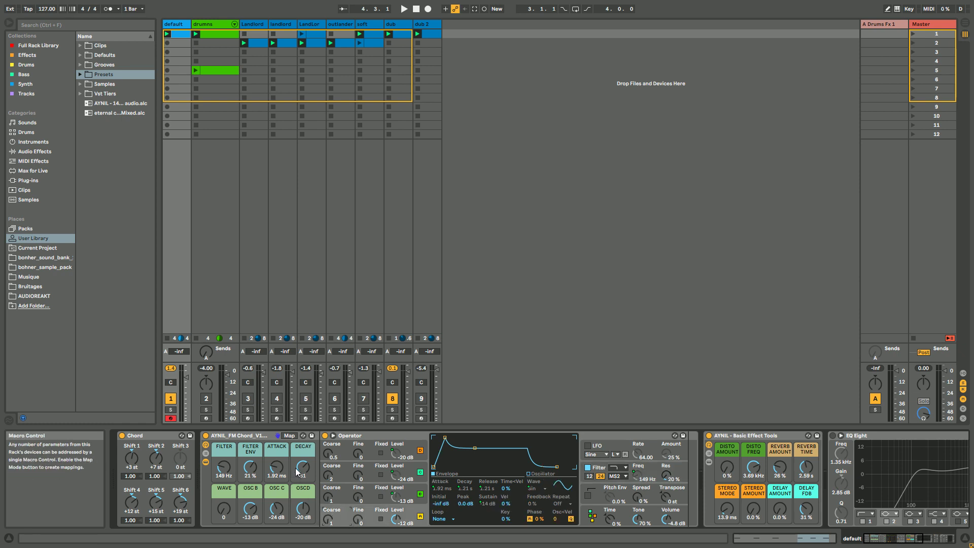
# Scroll the DECAY macro until it reads 73, shortening Operator's decay and release to 506 ms
pyautogui.scroll(-3, 297, 471)
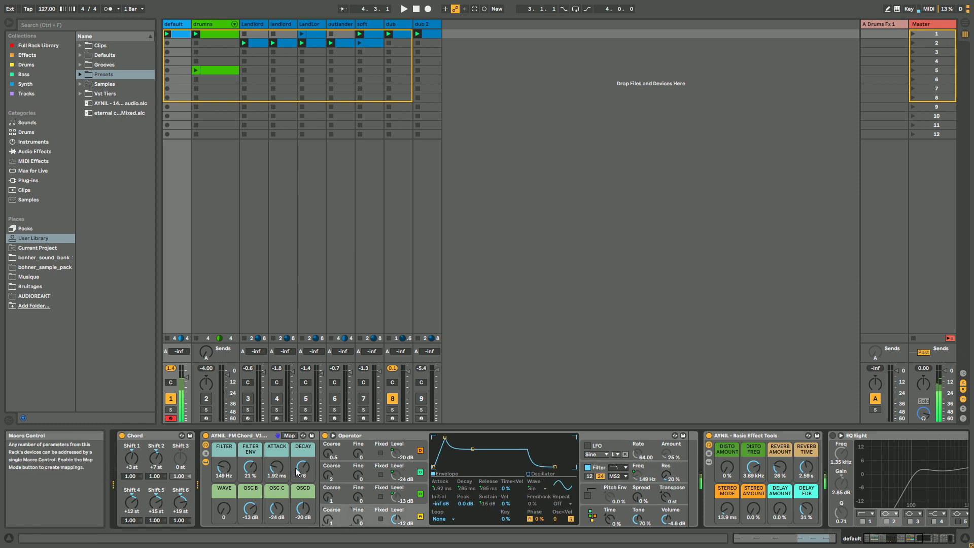
pyautogui.scroll(-4, 297, 471)
pyautogui.scroll(5, 297, 472)
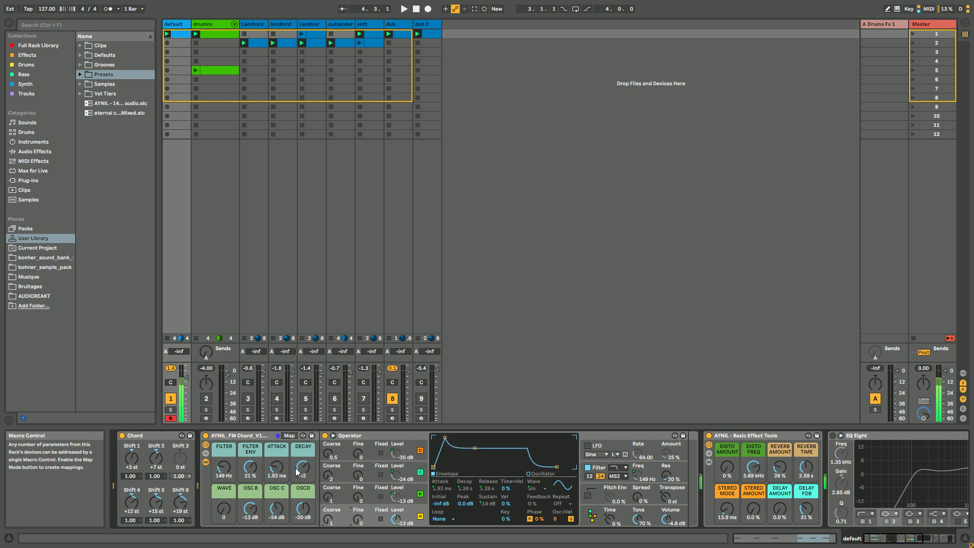
pyautogui.scroll(4, 297, 471)
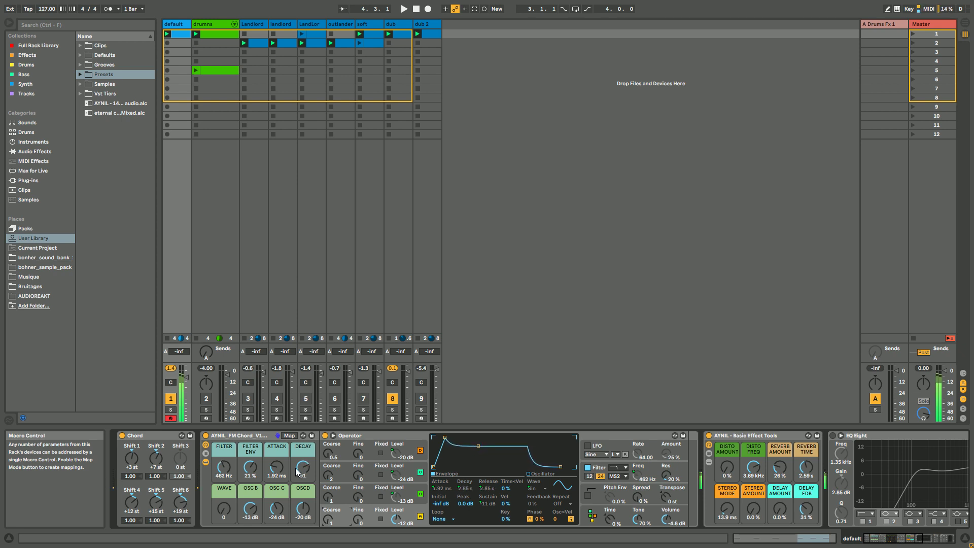
pyautogui.scroll(-3, 298, 471)
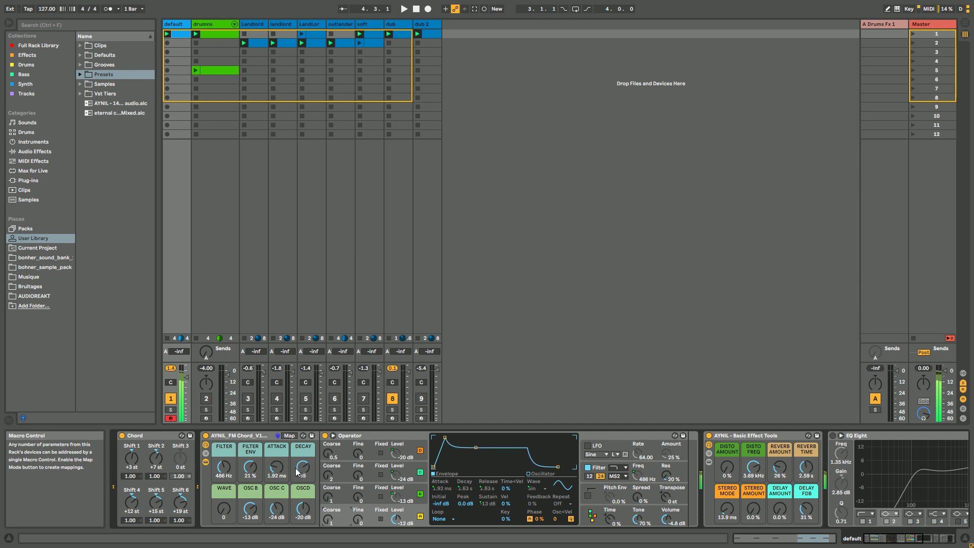
pyautogui.scroll(-3, 297, 472)
pyautogui.scroll(-3, 297, 471)
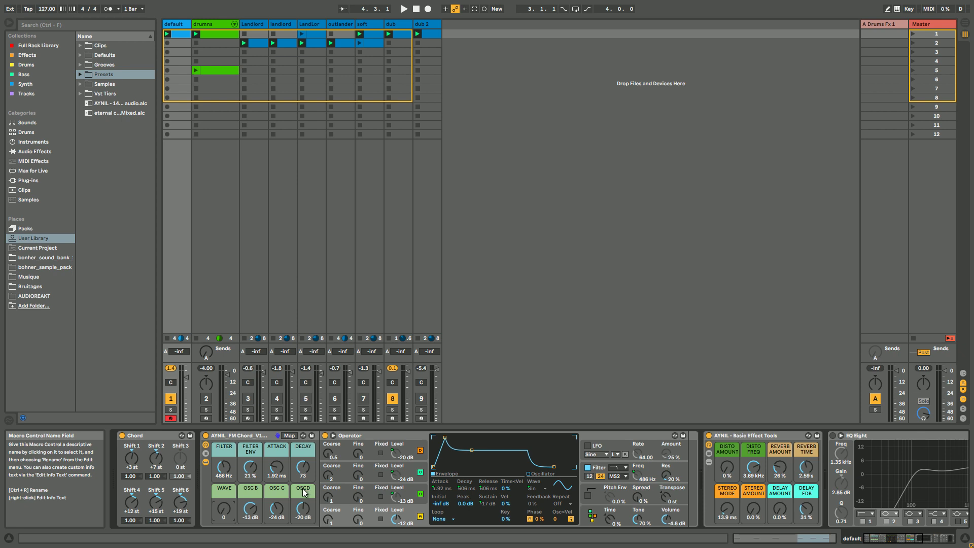
# Inspect oscillators A, B and C level settings, then show Operator's global algorithm and modulation page
pyautogui.click(405, 498)
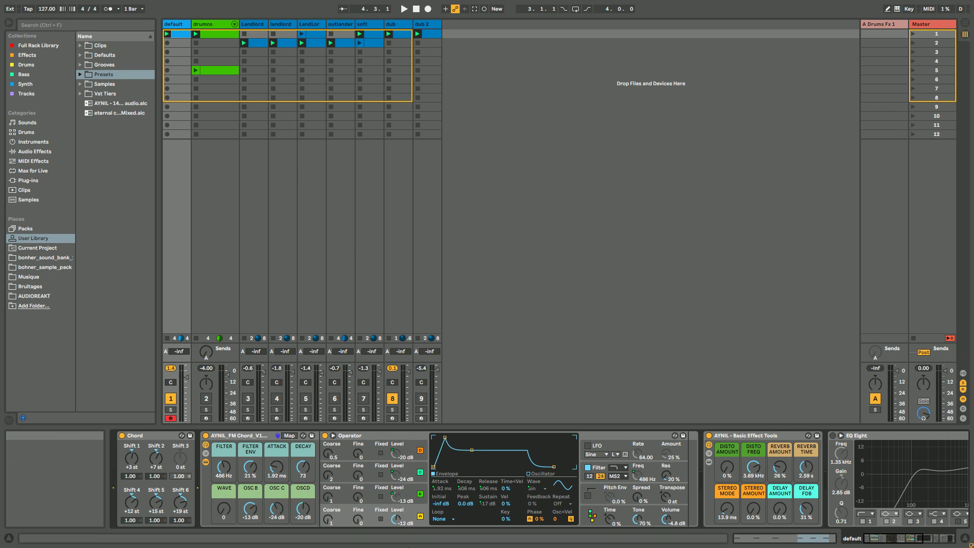
pyautogui.click(401, 473)
pyautogui.click(410, 475)
pyautogui.click(409, 471)
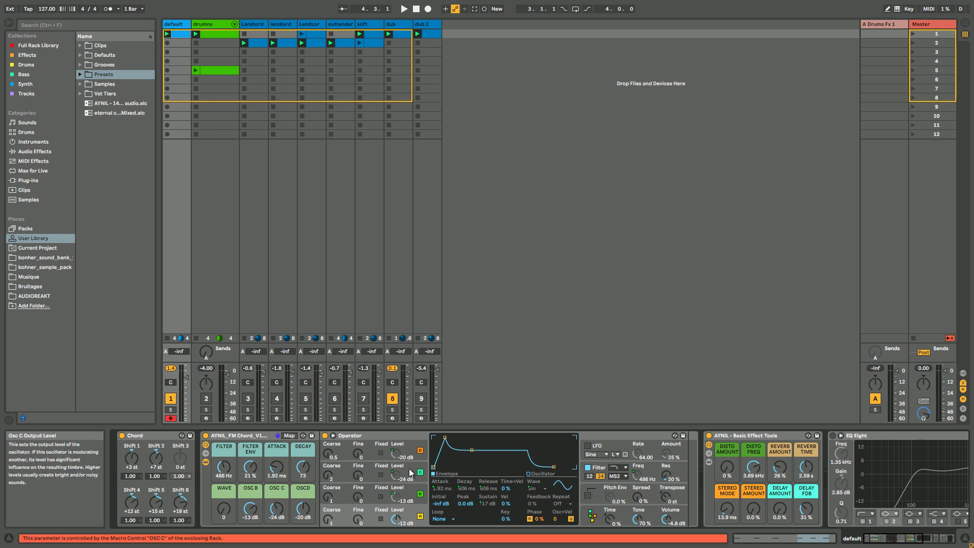
pyautogui.click(588, 520)
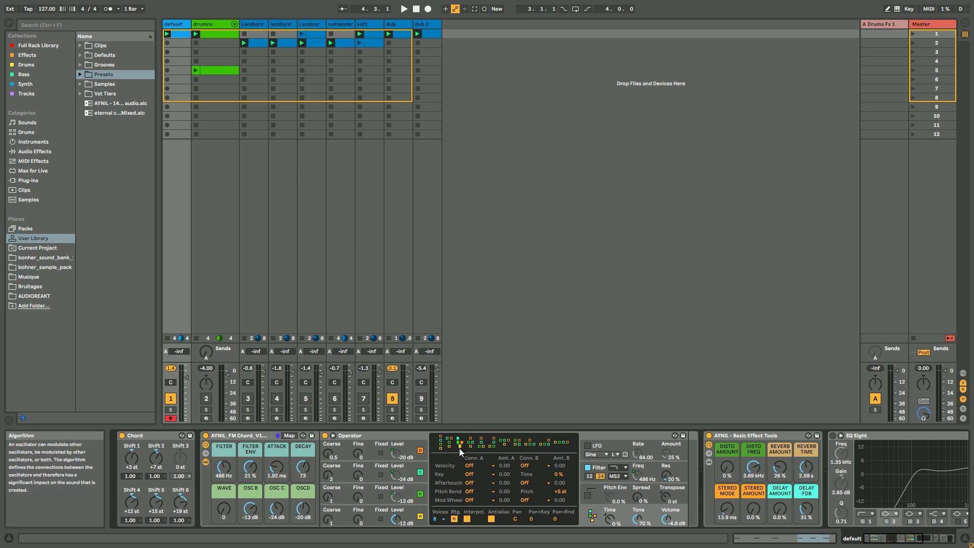
# Try four FM algorithms and set the OSC B, C, D macros to -11, -9.1 and -16 dB
pyautogui.click(516, 442)
pyautogui.click(470, 443)
pyautogui.click(481, 444)
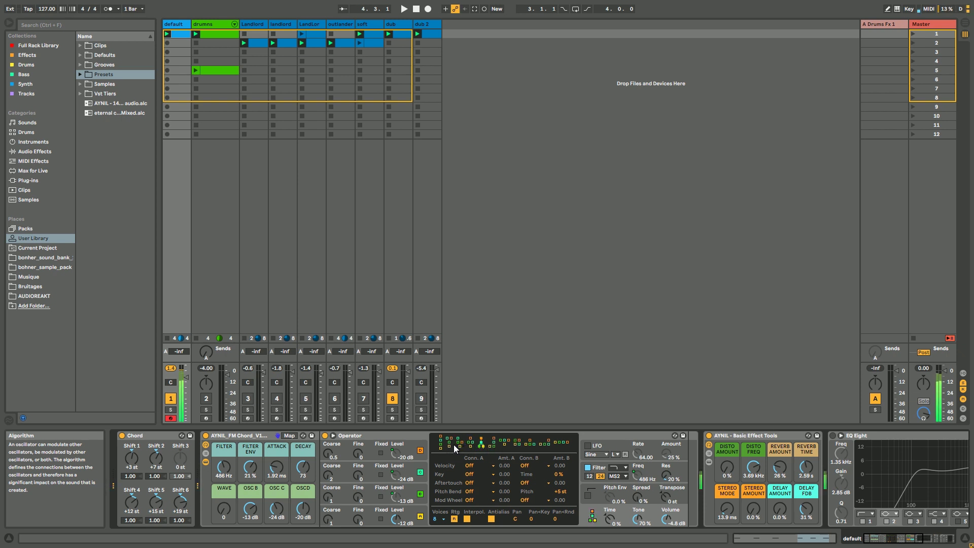
pyautogui.click(460, 443)
# Step through the algorithms up to four oscillators in a row, then return to the preferred one
pyautogui.click(481, 445)
pyautogui.click(502, 444)
pyautogui.click(518, 443)
pyautogui.click(531, 445)
pyautogui.click(545, 445)
pyautogui.click(555, 443)
pyautogui.click(461, 445)
pyautogui.click(448, 444)
pyautogui.click(458, 443)
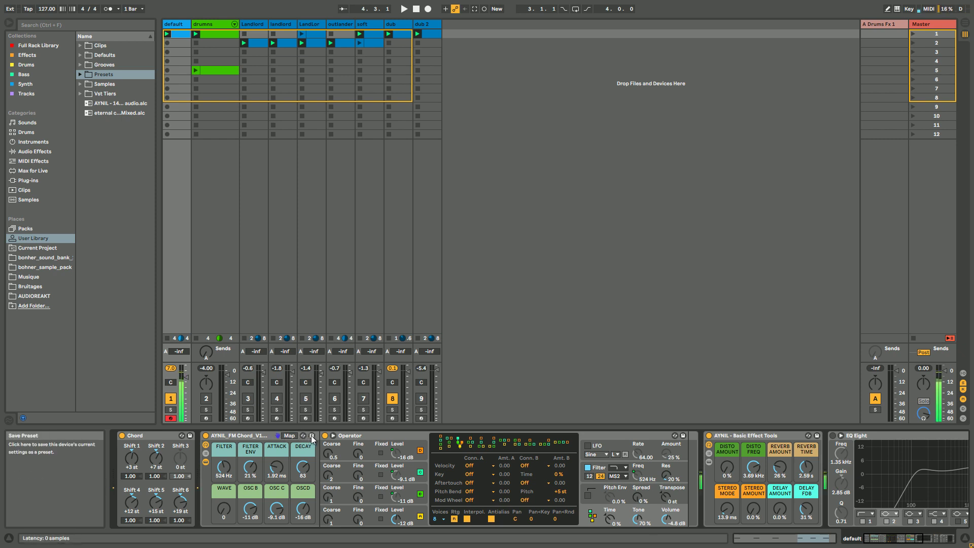
# Save the rack as a new Instrument Rack preset named 'AYNIL_FM Chord_V1_Default2'
pyautogui.click(278, 435)
pyautogui.moveTo(156, 284); pyautogui.dragTo(201, 309)
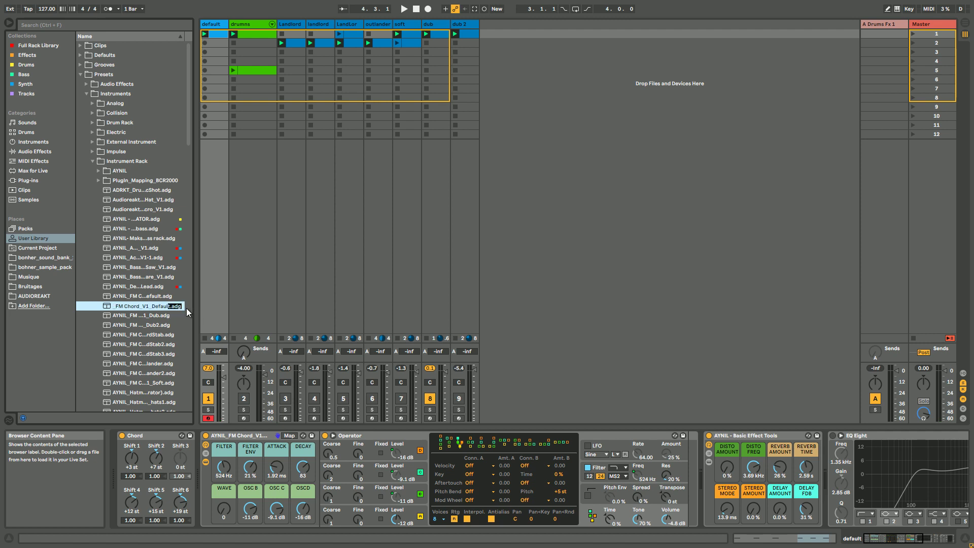
pyautogui.press('BackSpace')
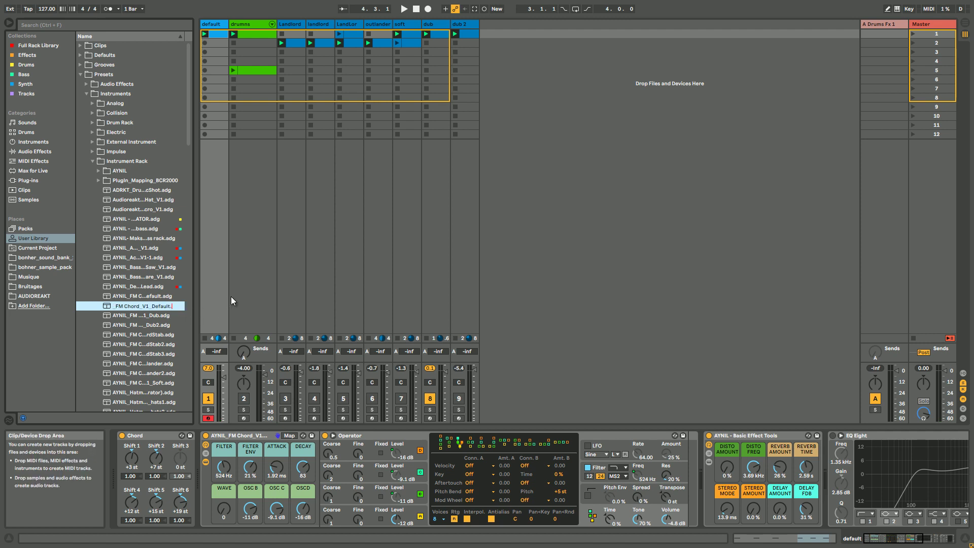
pyautogui.write('2')
pyautogui.press('Return')
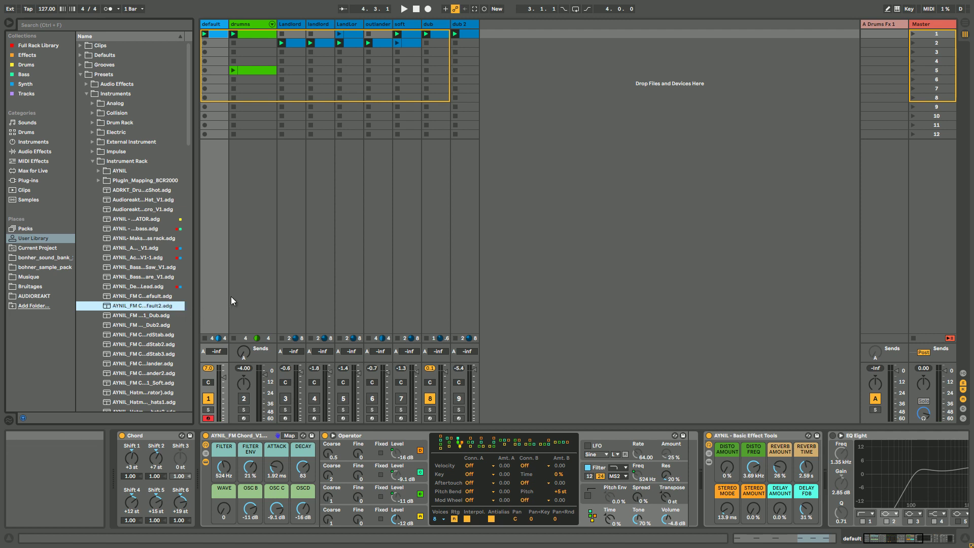
# Collapse the Instrument Rack presets folder and bring up oscillator D's settings in Operator
pyautogui.click(92, 161)
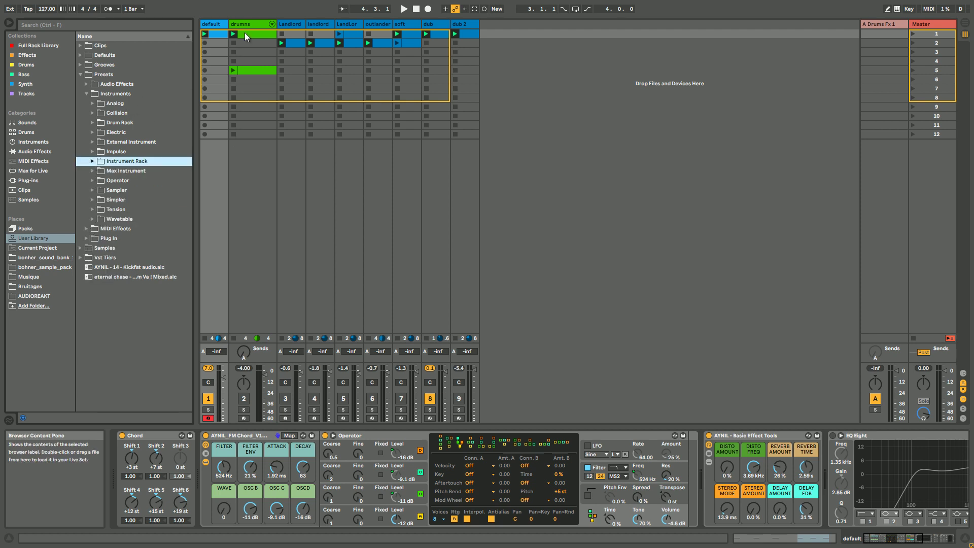
pyautogui.click(214, 25)
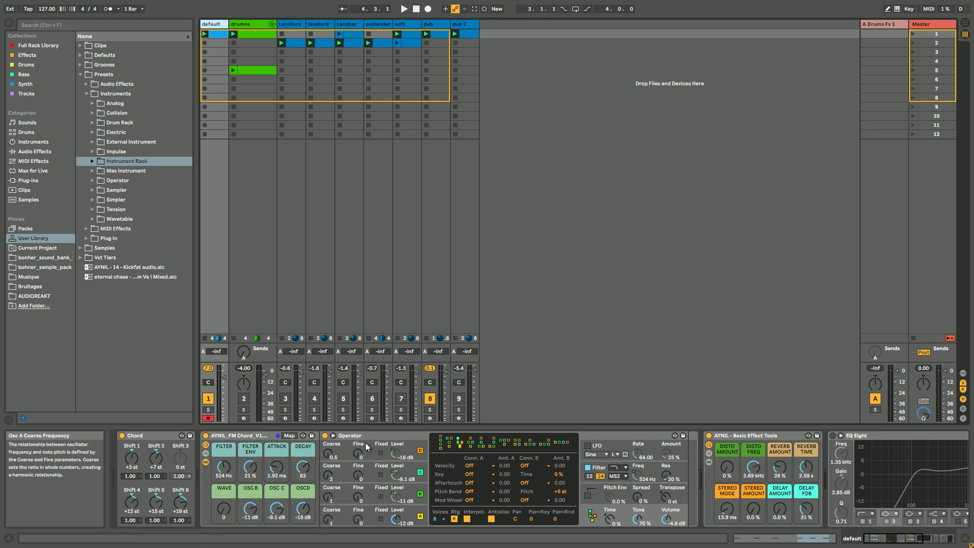
pyautogui.click(329, 455)
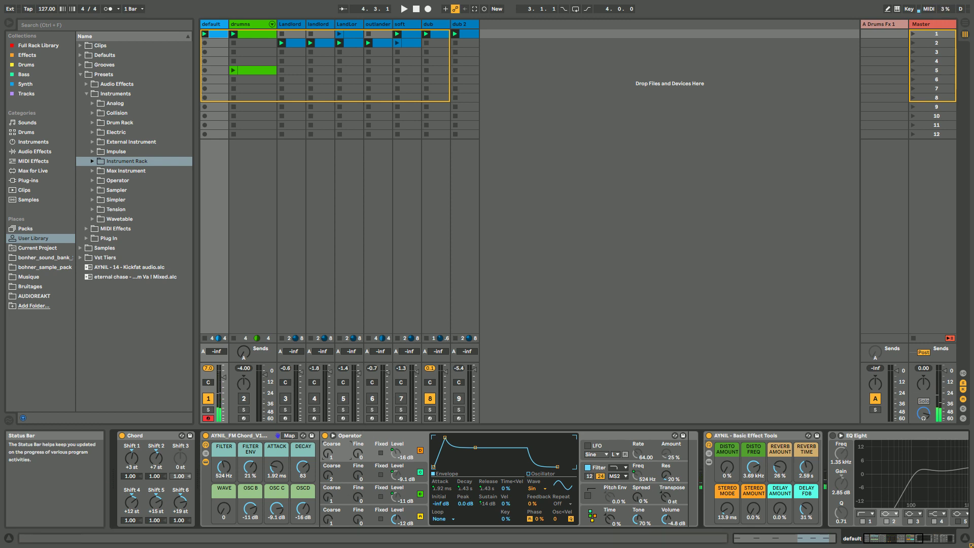
# Enable Operator's pitch envelope at -11 % with its LFO destination turned off
pyautogui.click(588, 495)
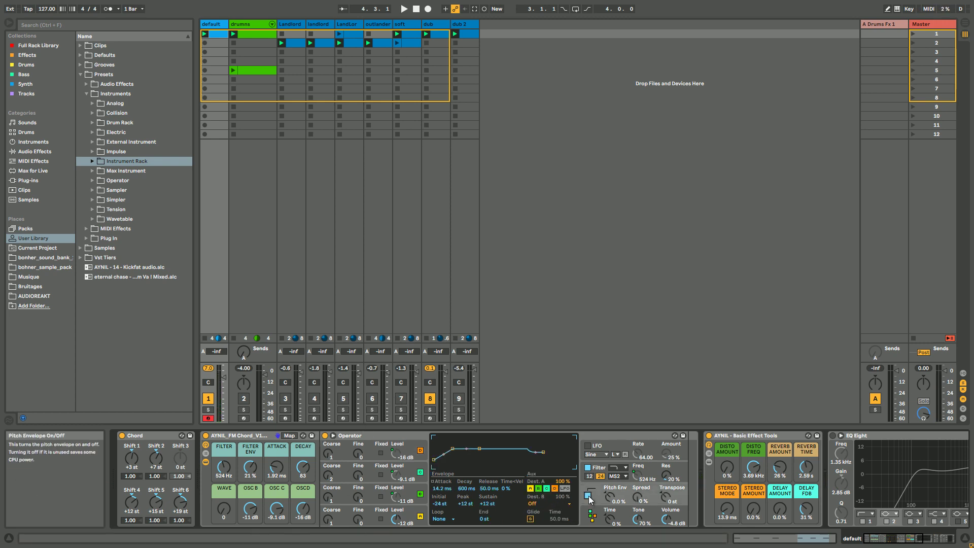
pyautogui.moveTo(609, 495); pyautogui.dragTo(608, 500)
pyautogui.scroll(5, 608, 500)
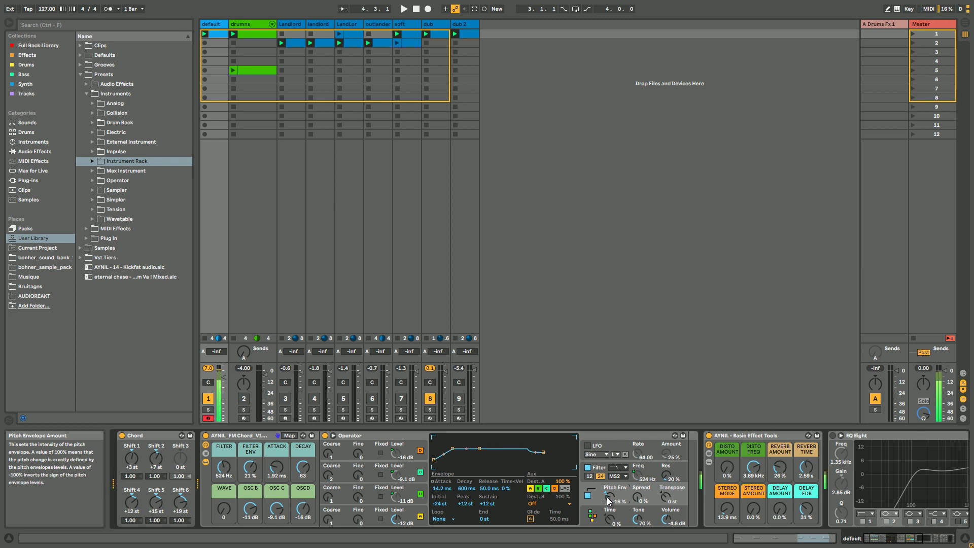
pyautogui.scroll(3, 608, 500)
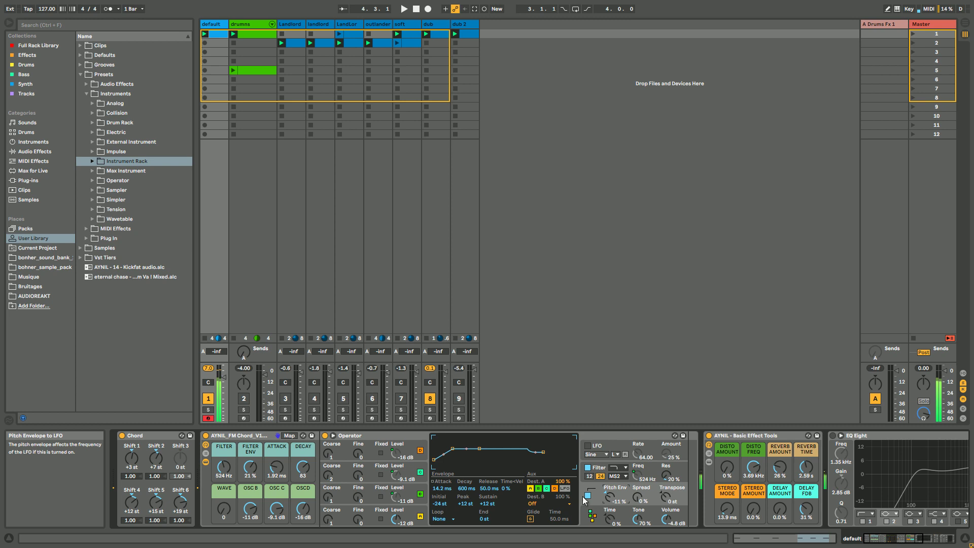
pyautogui.click(586, 496)
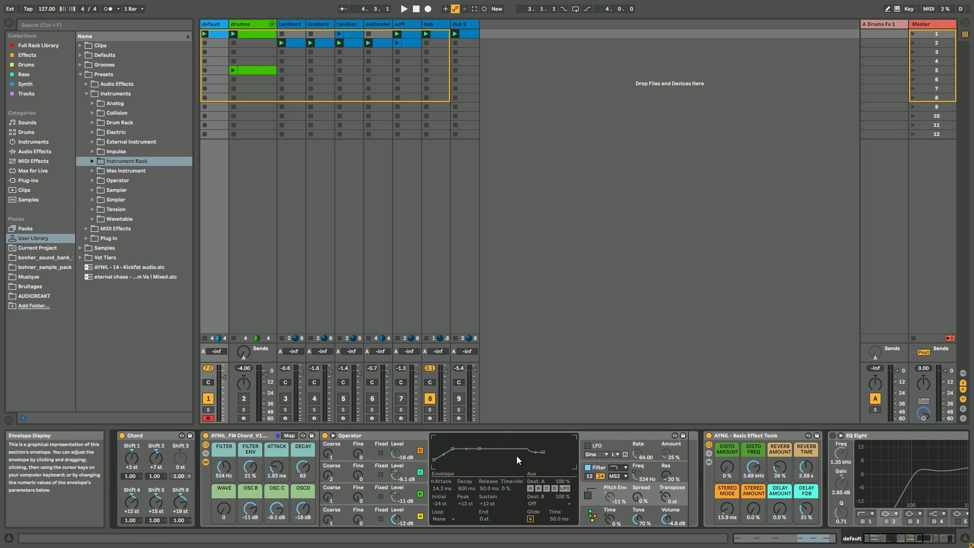
pyautogui.click(591, 518)
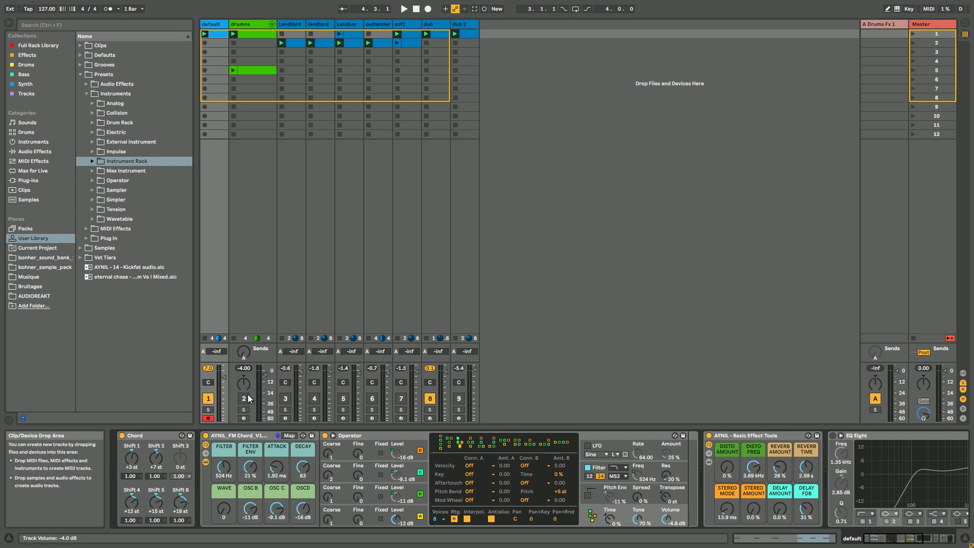
# Lower the default track's volume to about -13 dB, leaving the rack's inner devices hidden
pyautogui.click(206, 463)
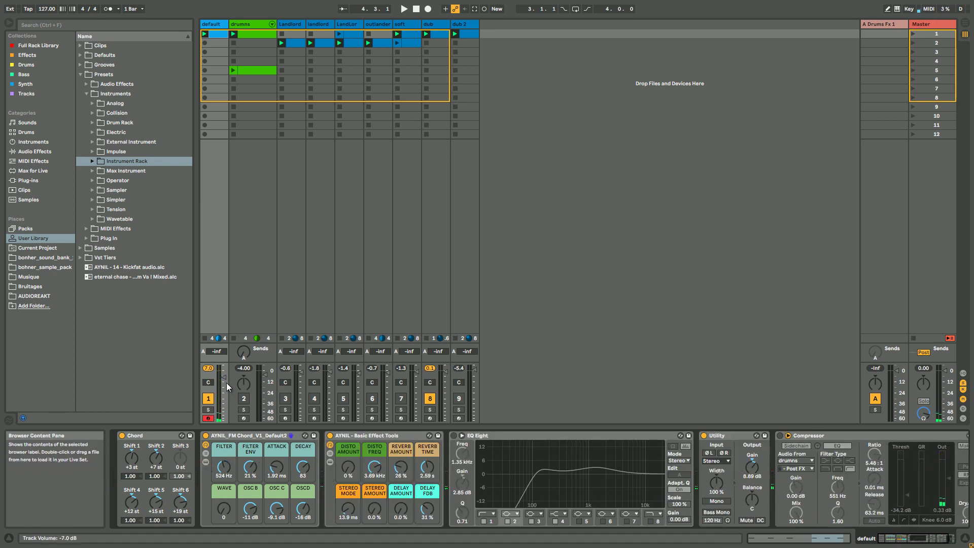
pyautogui.scroll(1, 221, 380)
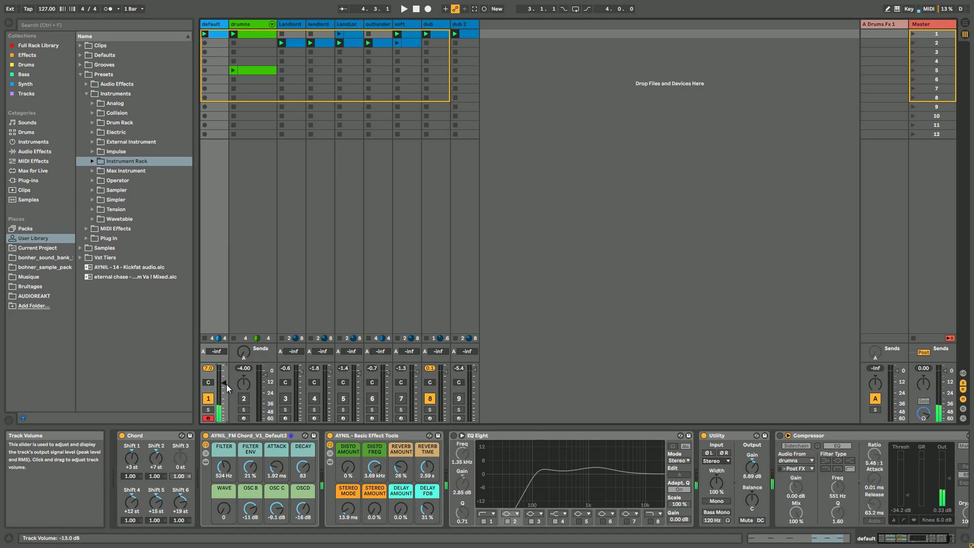
pyautogui.click(205, 462)
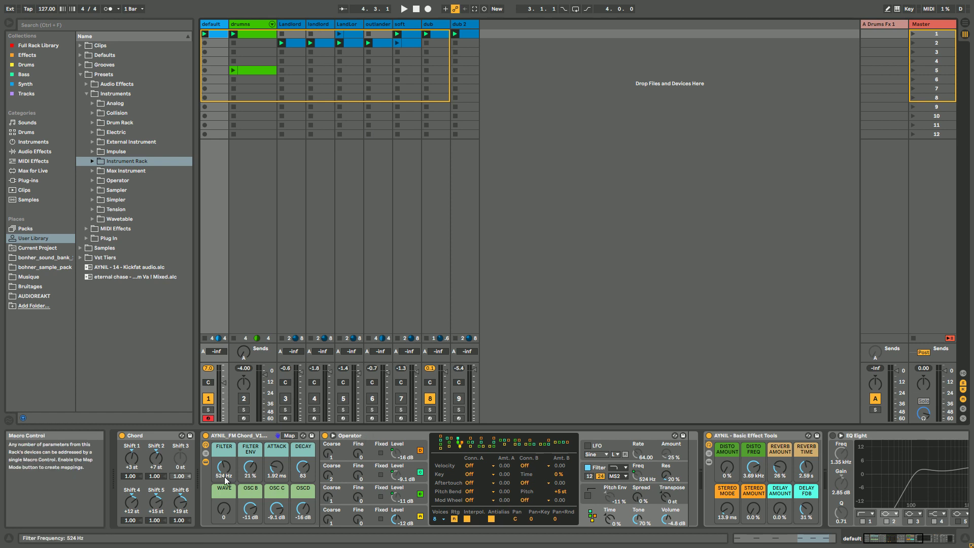
pyautogui.click(205, 462)
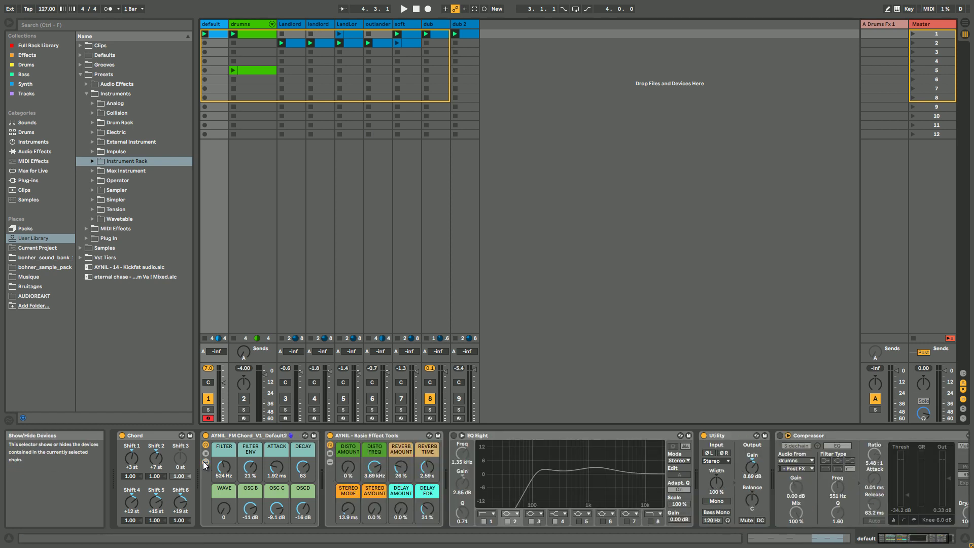